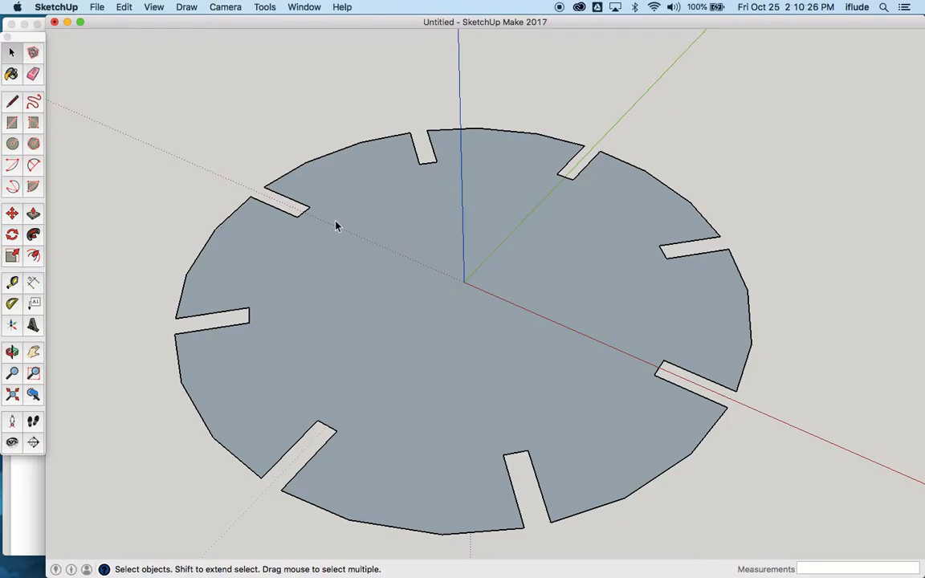
Check Part 1's inner radius in the exercise PDF and draw an 80 mm radius circle at the origin on the slotted disc
key(super+Tab)
key(super+Tab)
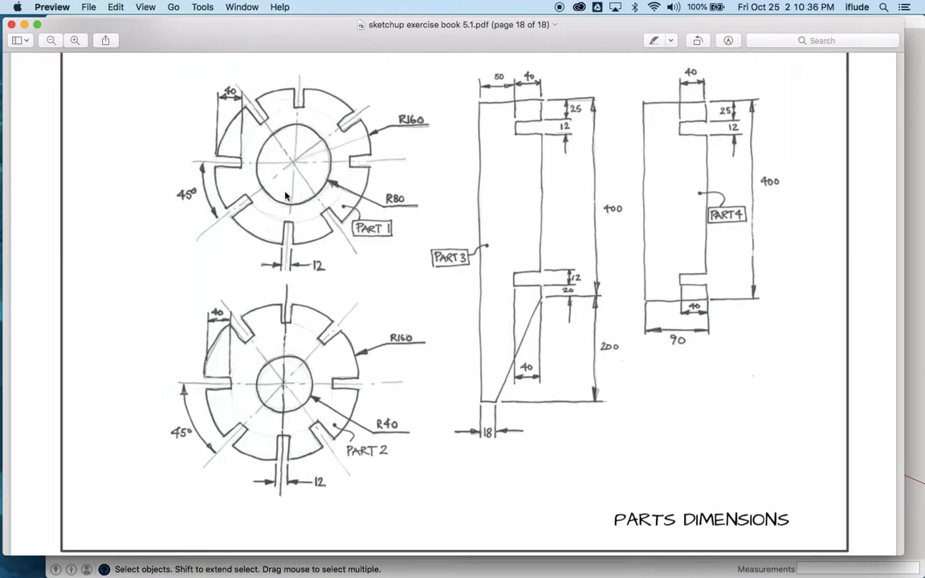
key(super+Tab)
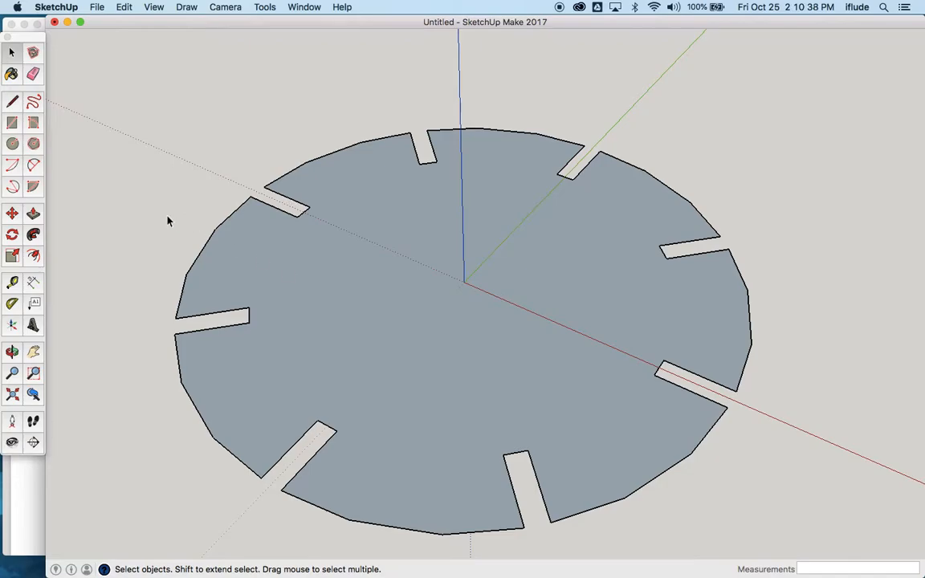
click(11, 146)
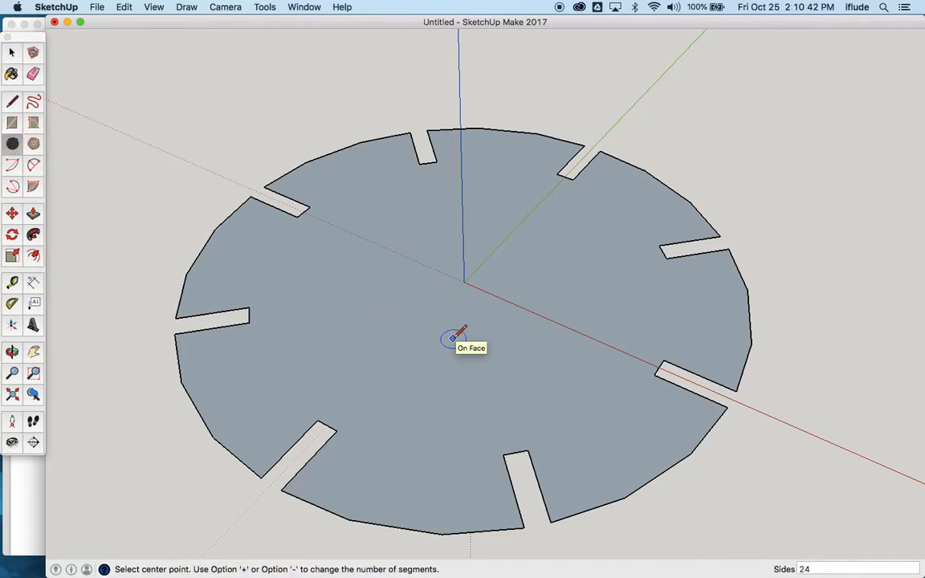
click(463, 282)
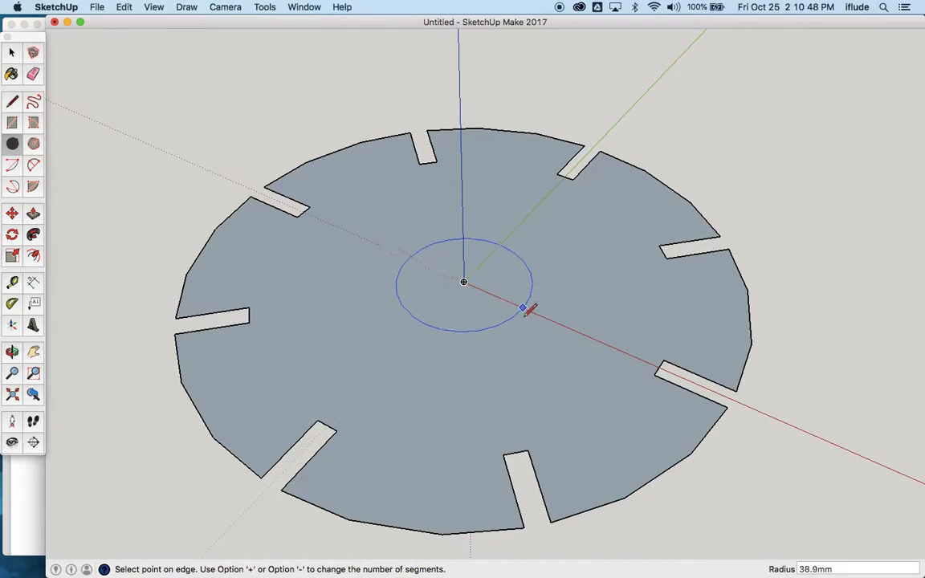
click(555, 342)
text(80)
key(Return)
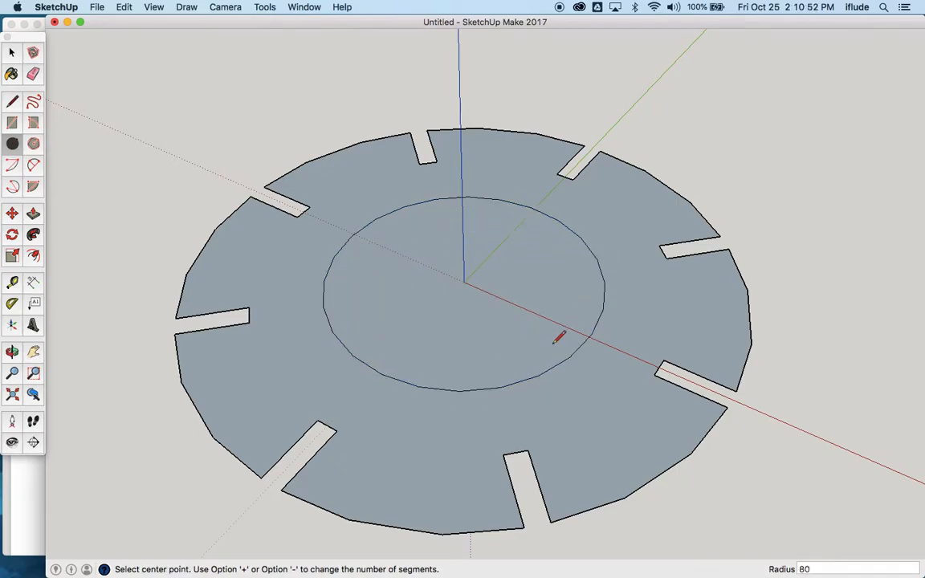
Delete the face inside the new circle to open the disc's centre hole
click(12, 53)
click(404, 329)
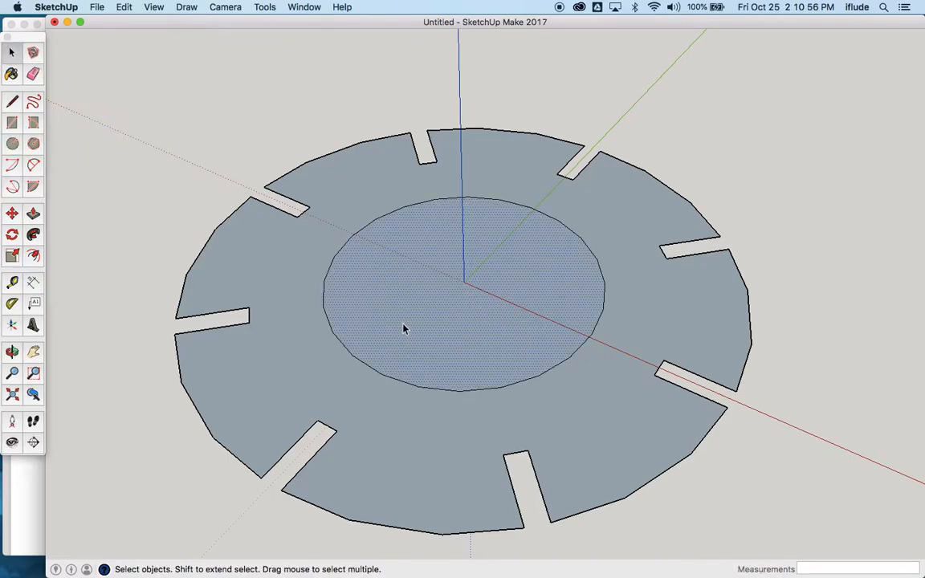
key(Delete)
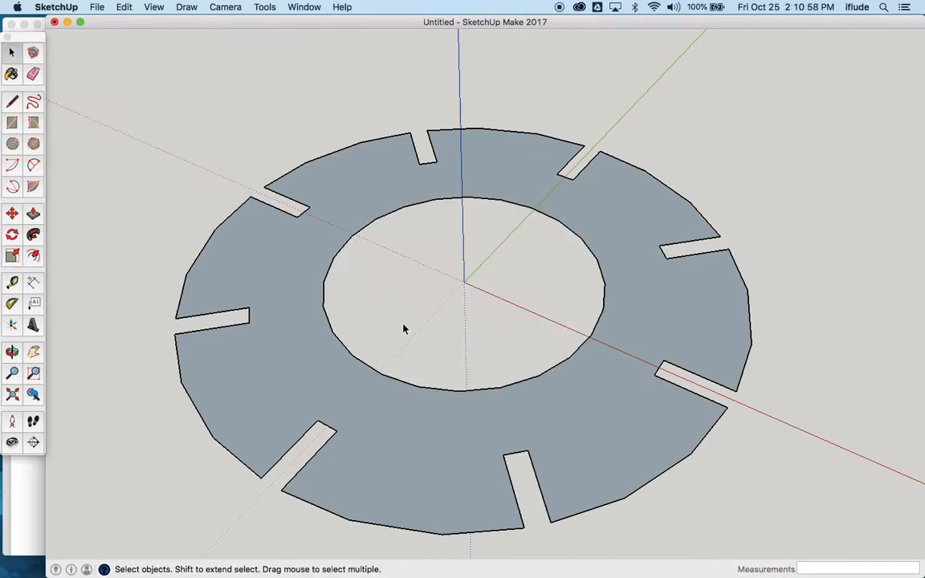
Check Part 2 in the exercise PDF and copy the whole slotted ring about 393 mm along the green axis
key(super+Tab)
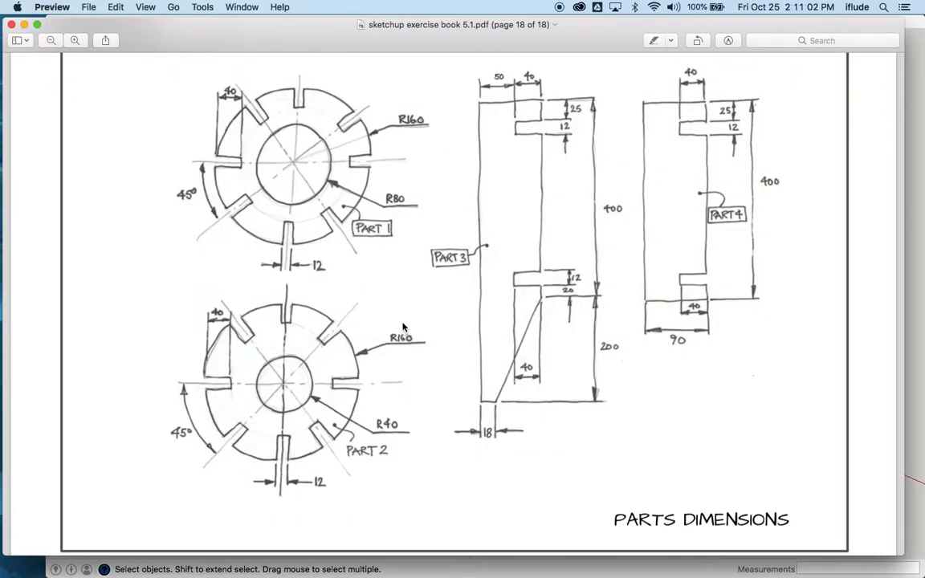
key(super+Tab)
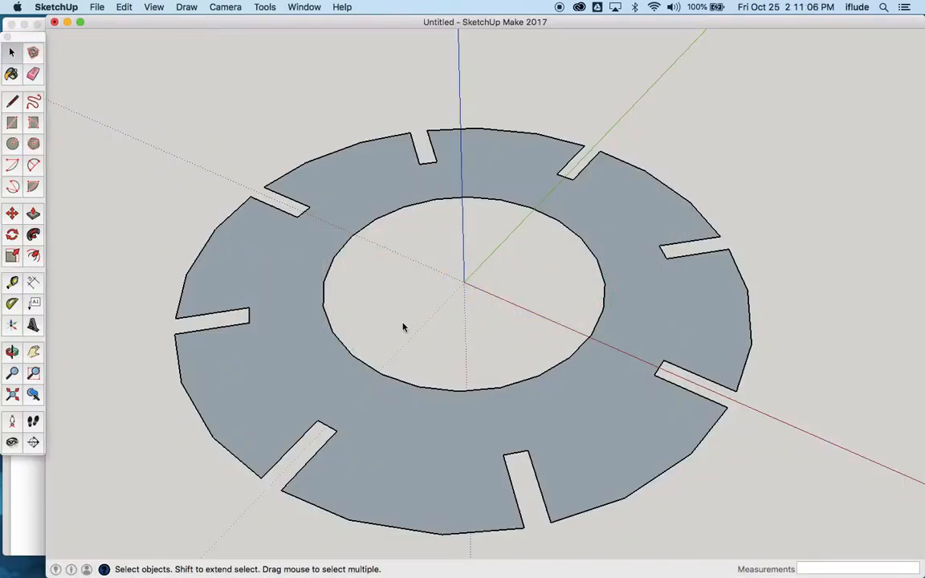
scroll(404, 327, down, 5)
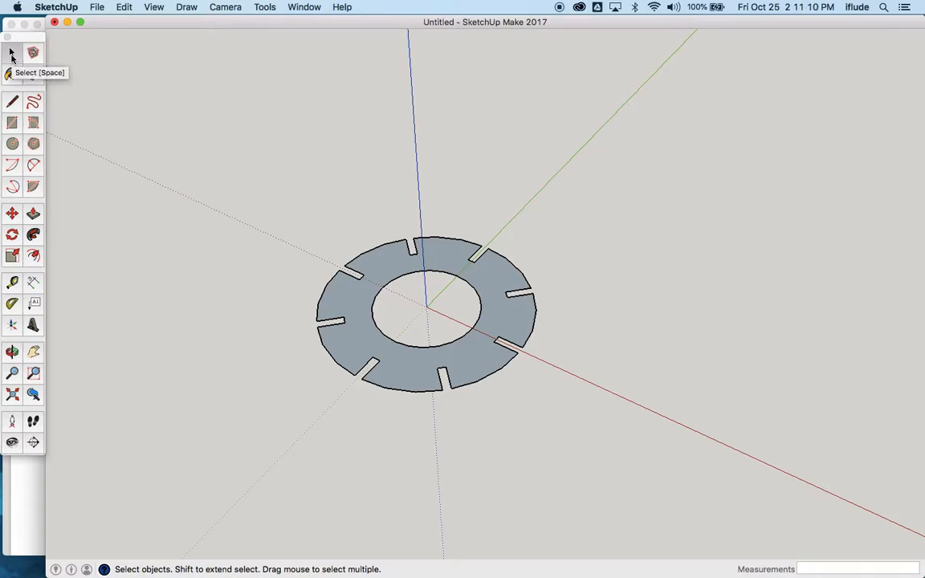
key(super+Tab)
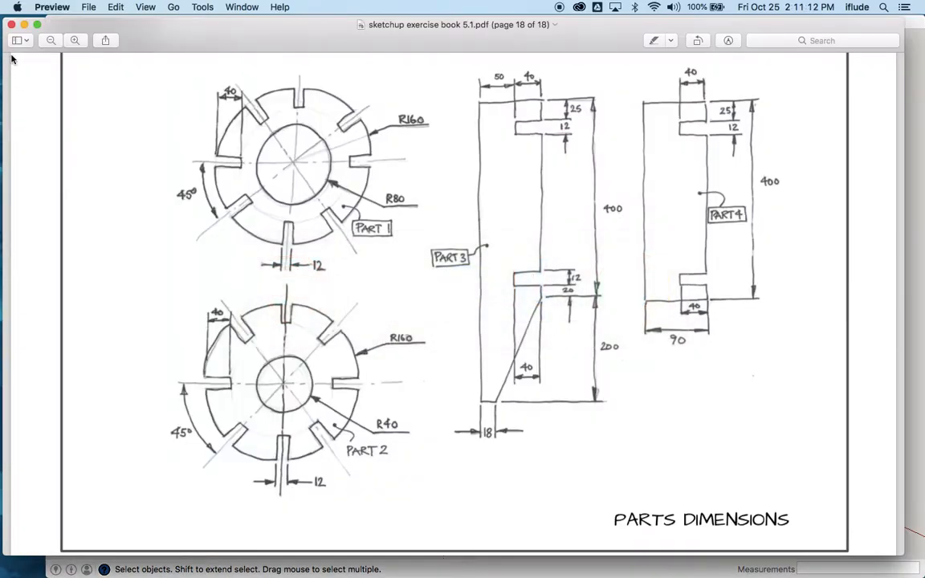
key(super+Tab)
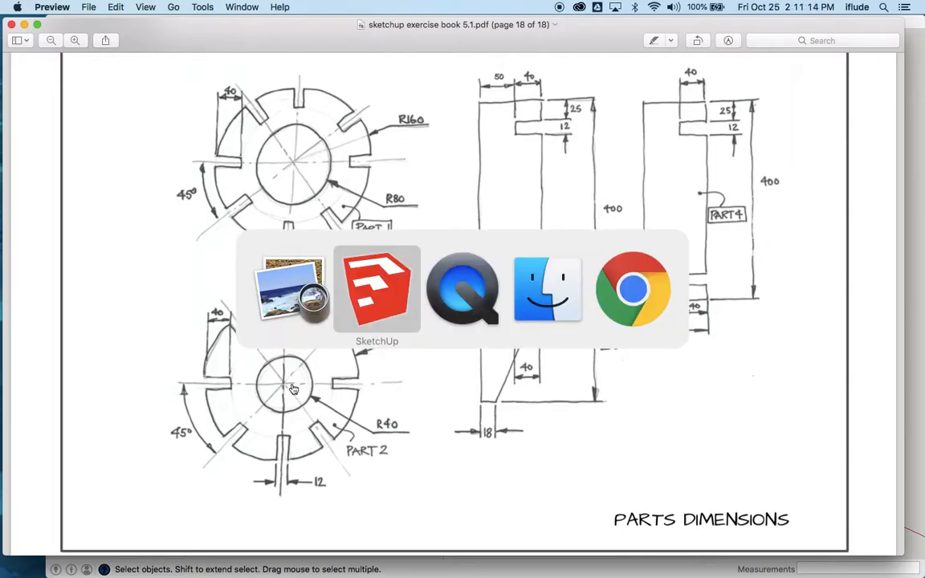
double_click(349, 348)
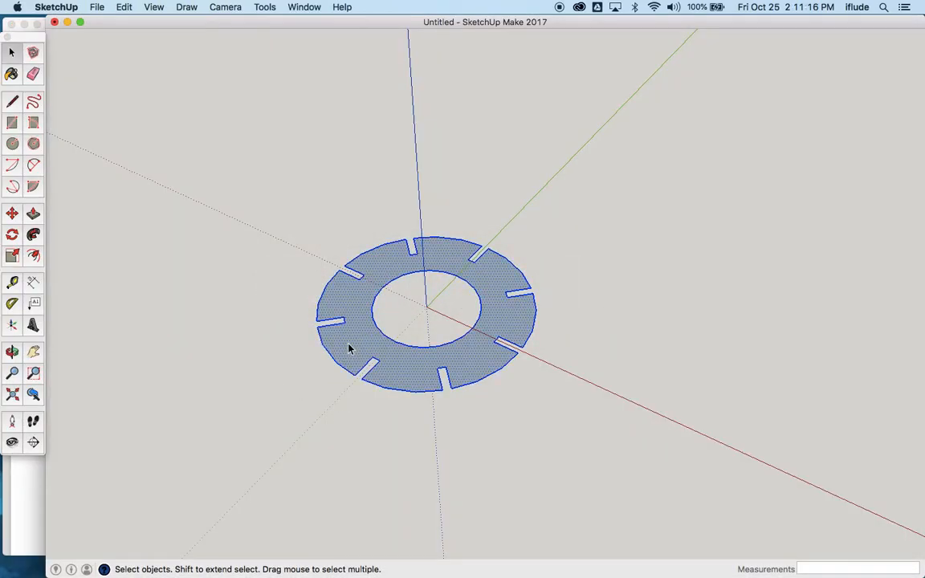
click(12, 214)
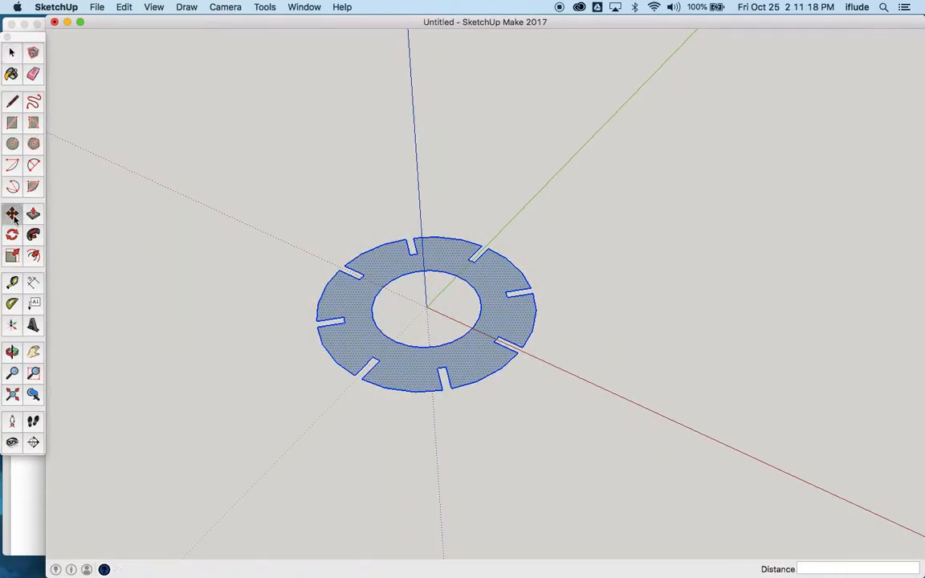
click(351, 374)
key(alt)
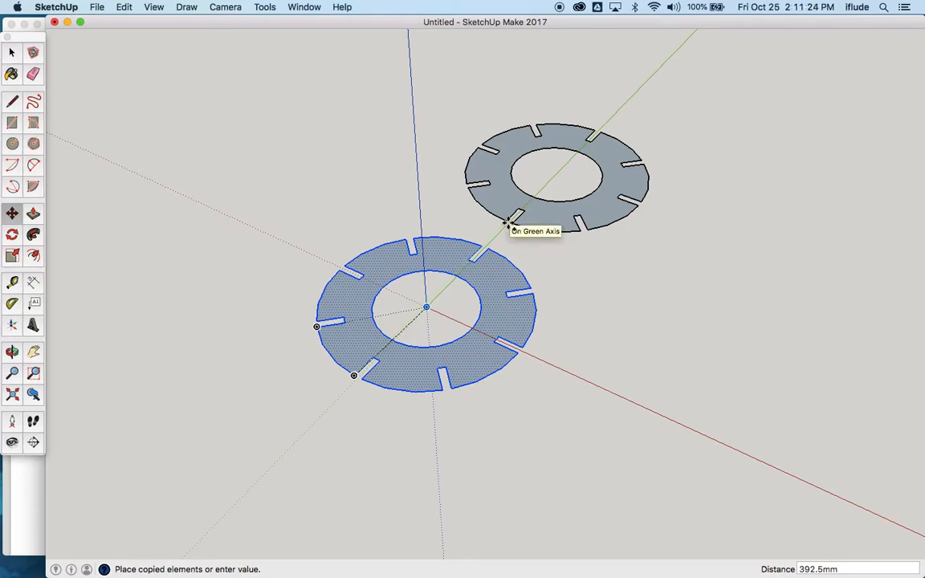
click(507, 222)
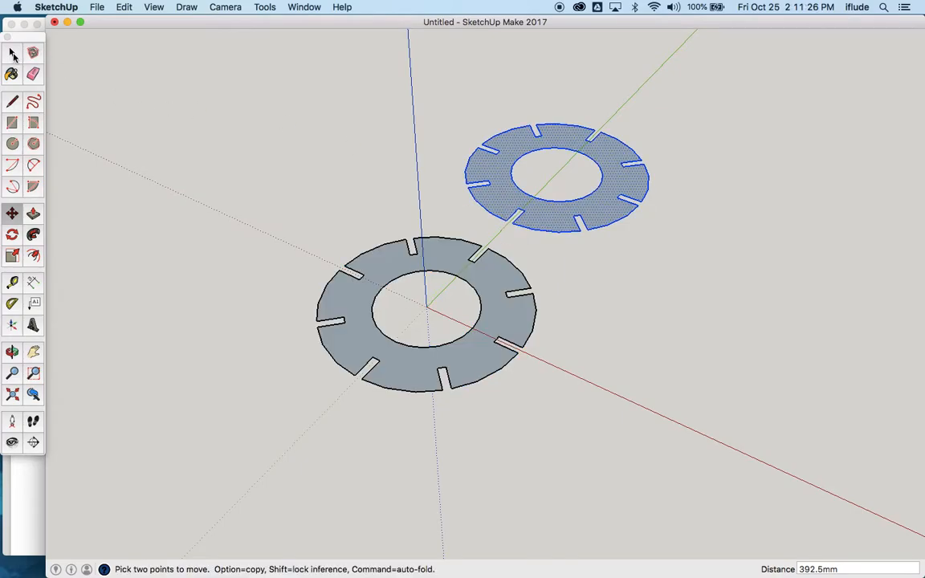
click(12, 53)
Clear the selection around the copied ring and show the Entity Info window
scroll(570, 175, up, 5)
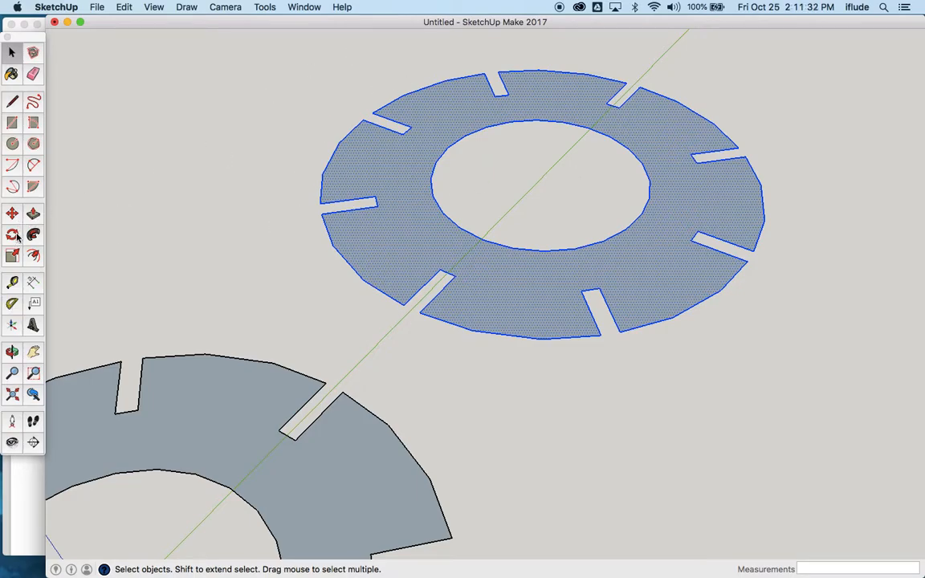
click(36, 353)
drag(377, 201, 445, 223)
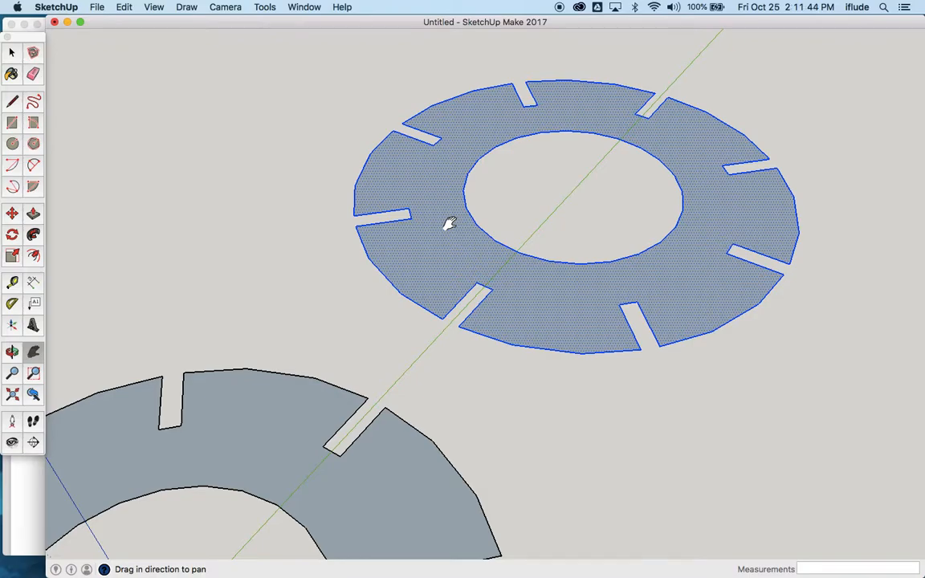
click(299, 237)
click(11, 52)
click(206, 157)
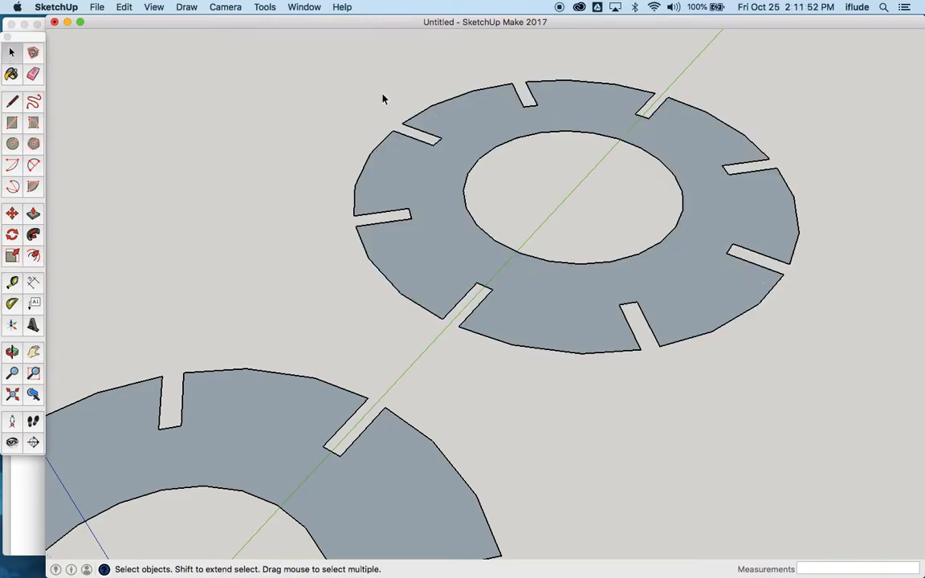
click(304, 7)
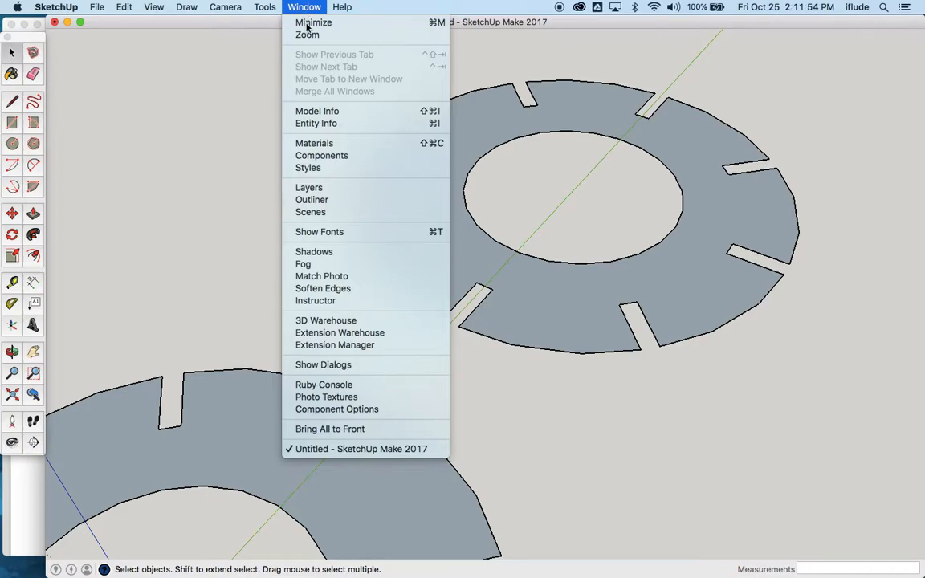
click(326, 125)
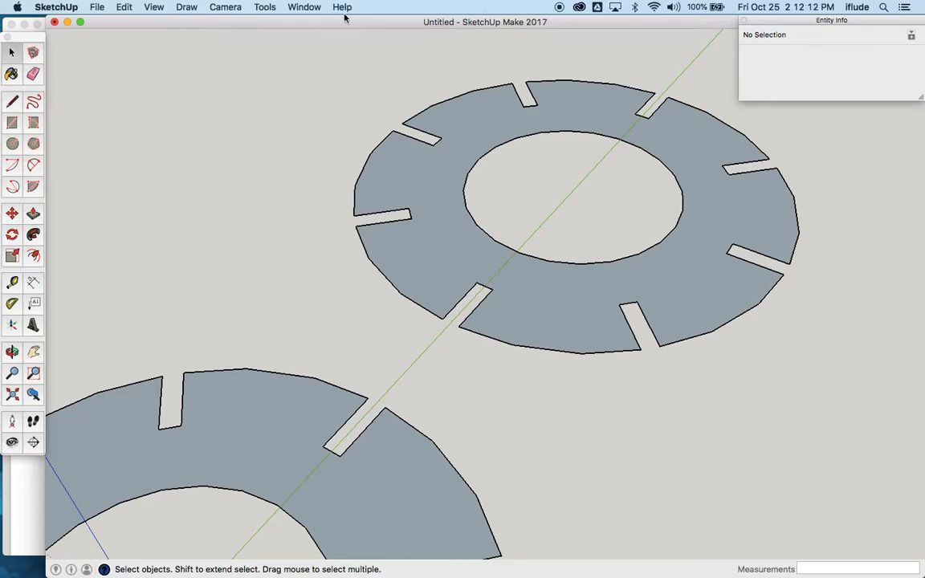
Set the radius of the copied ring's inner circle to 40 mm
click(562, 267)
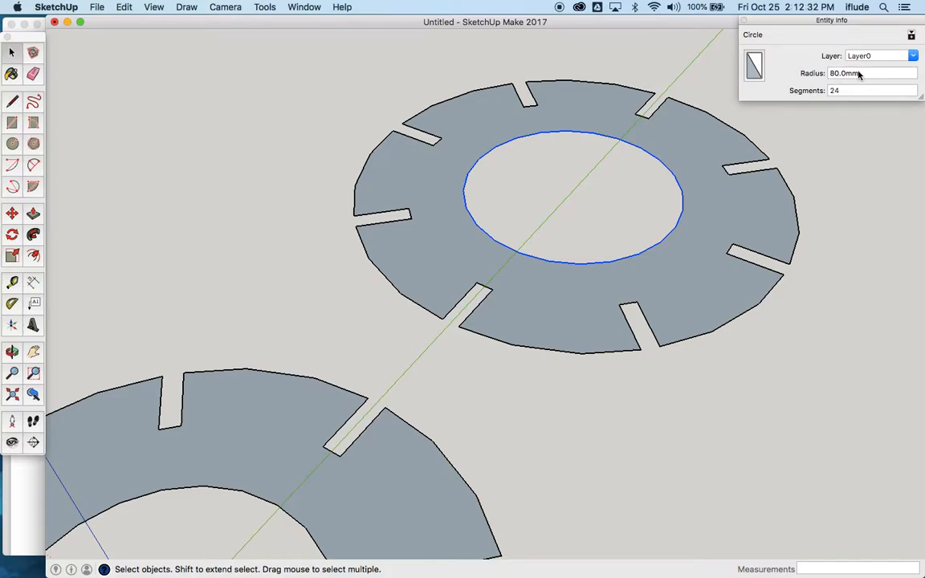
click(831, 73)
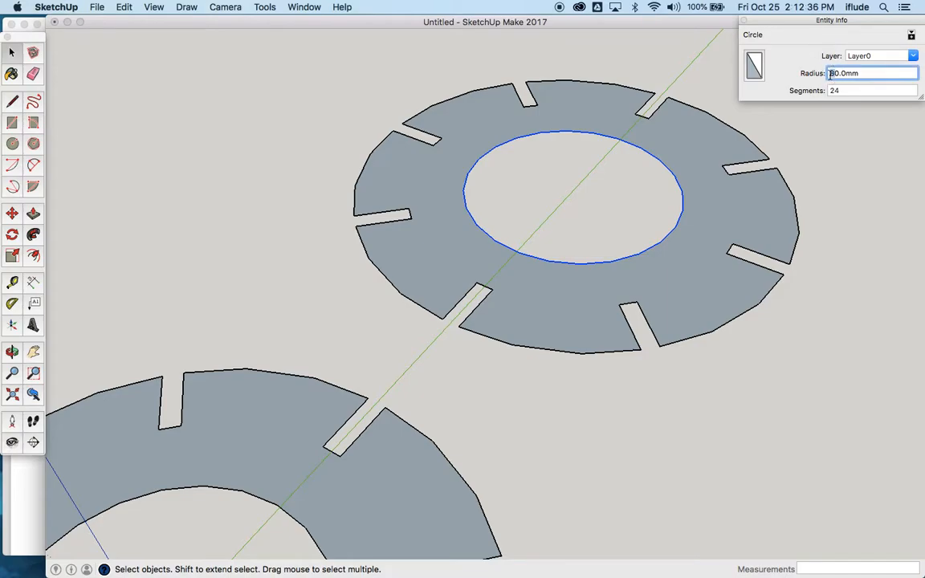
text(4)
key(Return)
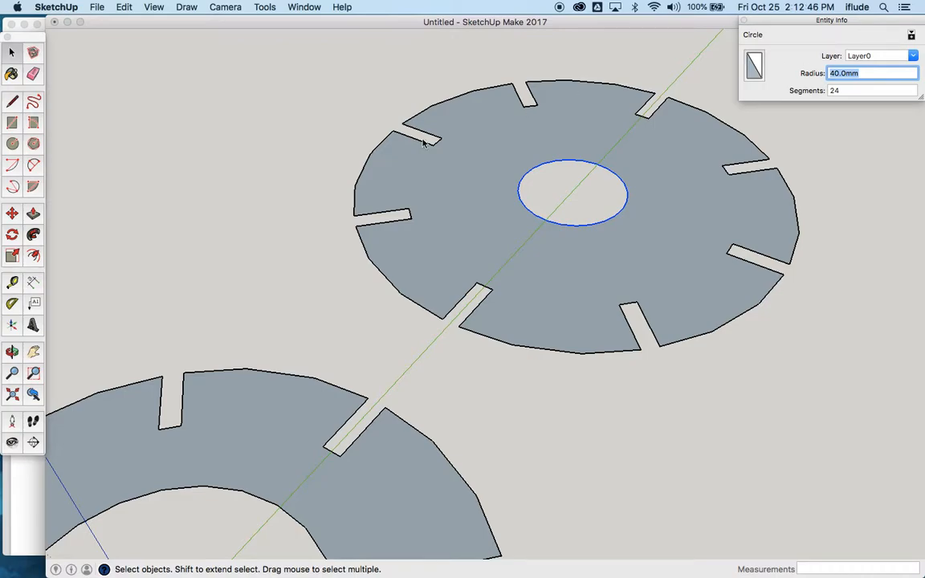
Check the part dimensions in the exercise book PDF in Preview and return to SketchUp
scroll(264, 310, down, 3)
scroll(265, 310, down, 1)
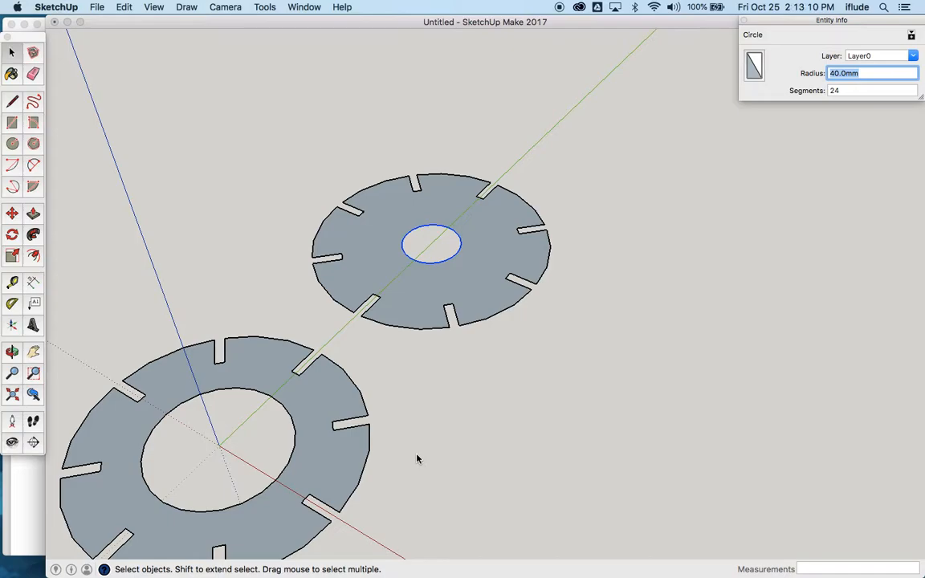
key(super+Tab)
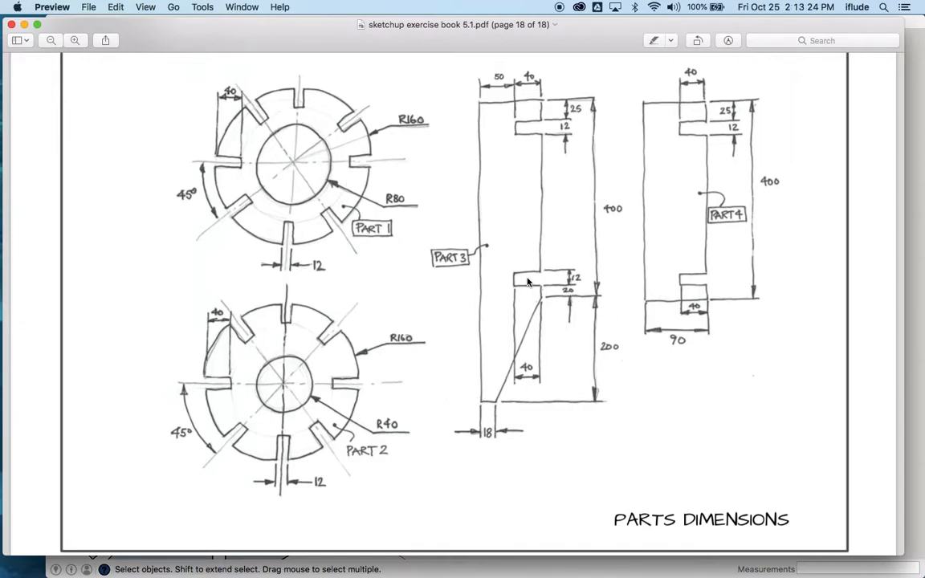
scroll(528, 282, up, 5)
scroll(528, 282, up, 5)
scroll(527, 282, down, 9)
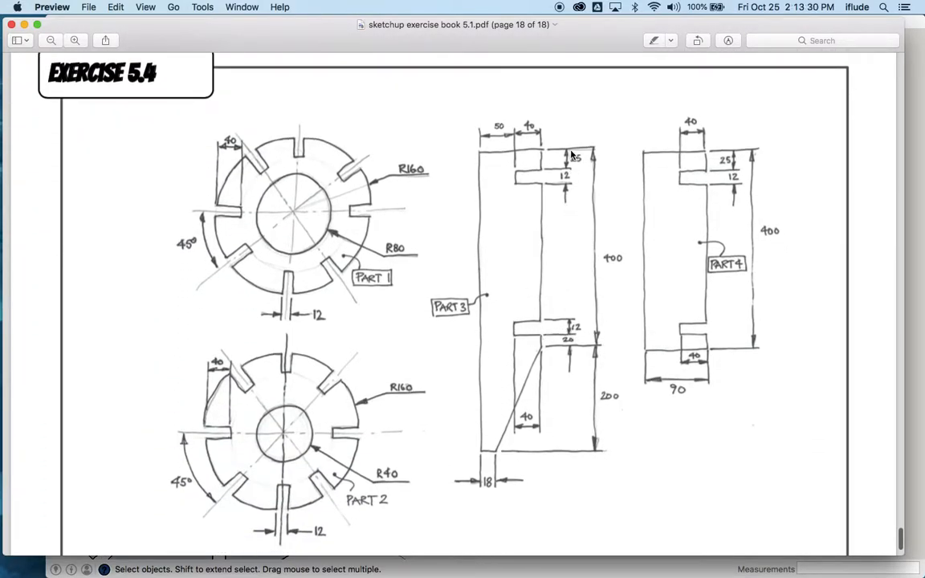
key(super+Tab)
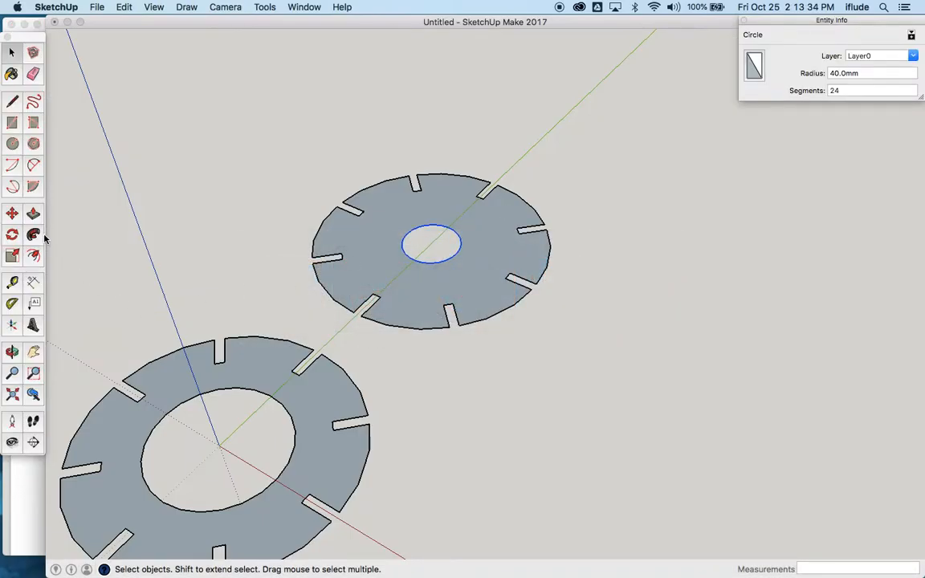
Extrude the copied disc with the small centre hole upward by 12 mm using Push/Pull
click(33, 213)
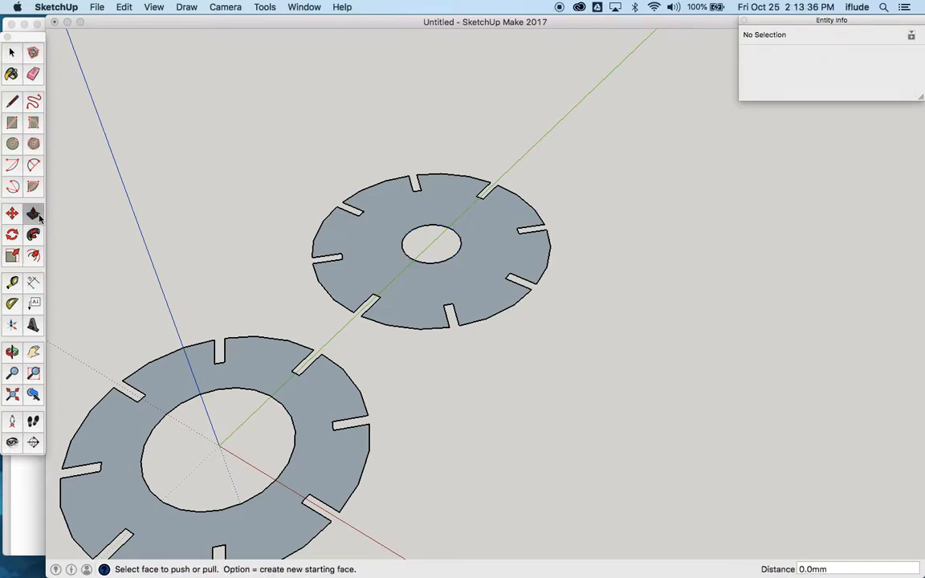
click(475, 289)
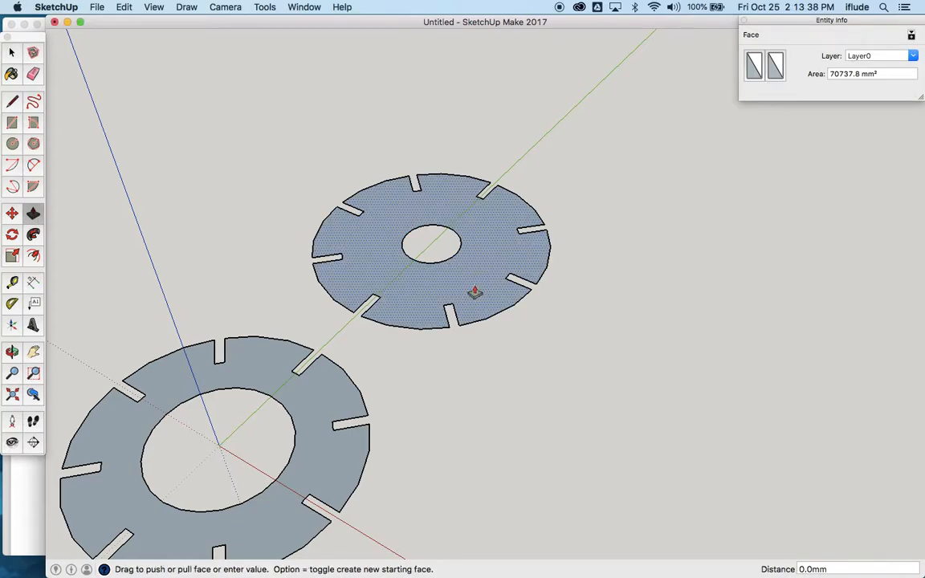
click(477, 268)
text(12)
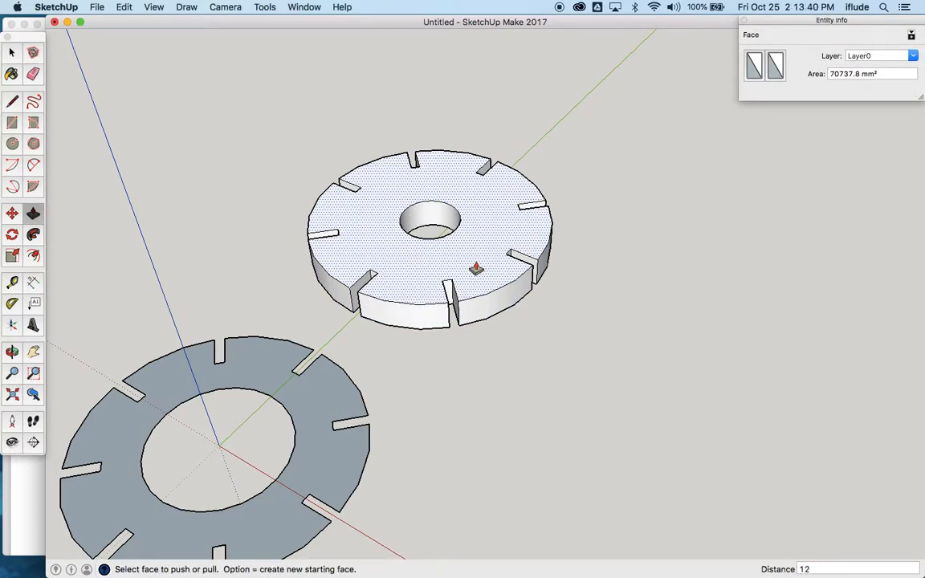
key(Return)
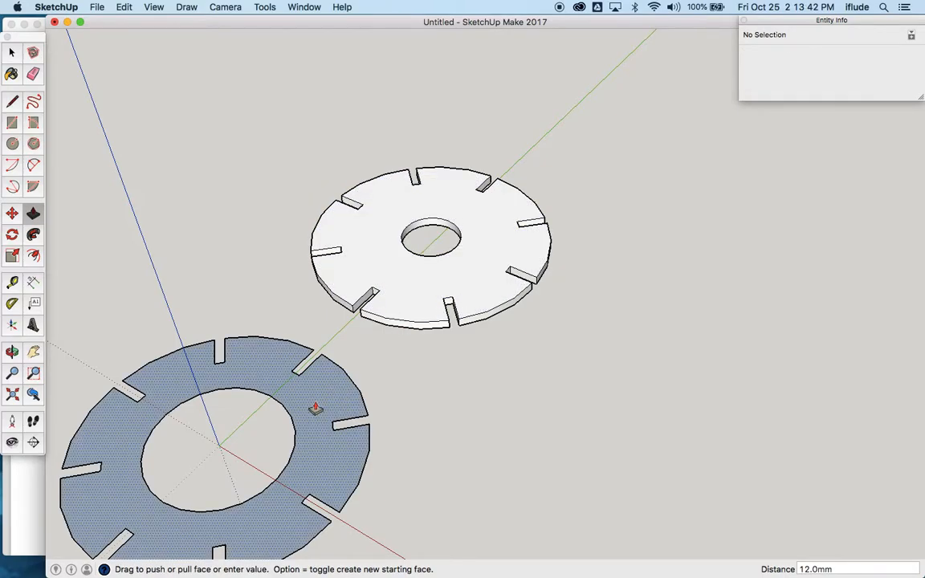
Extrude the slotted ring at the origin by the same 12 mm
click(315, 407)
click(314, 406)
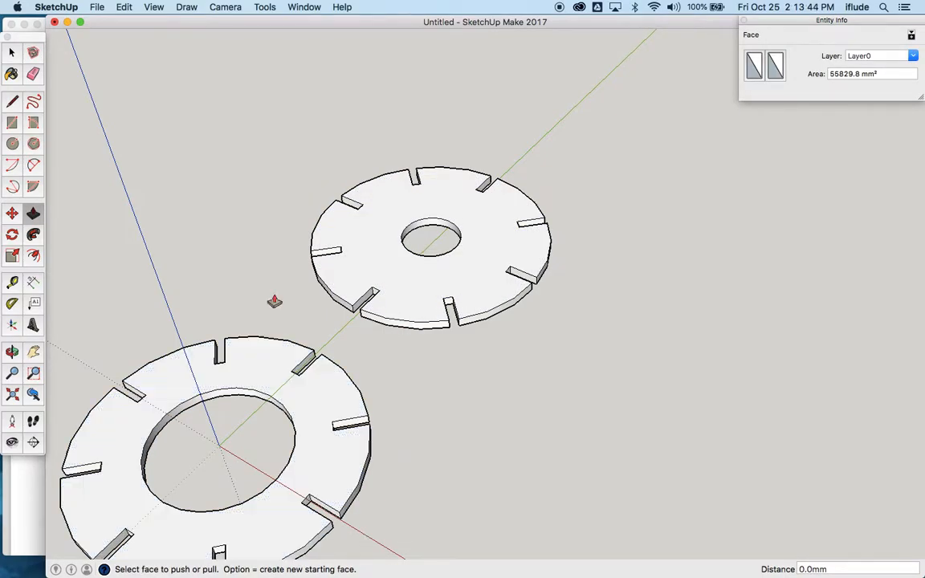
click(13, 54)
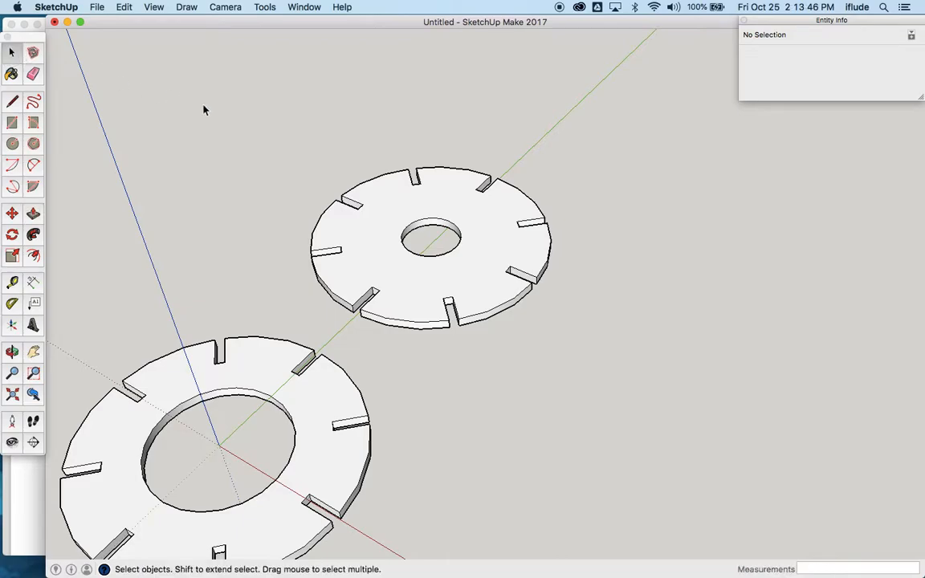
click(32, 352)
drag(128, 314, 257, 253)
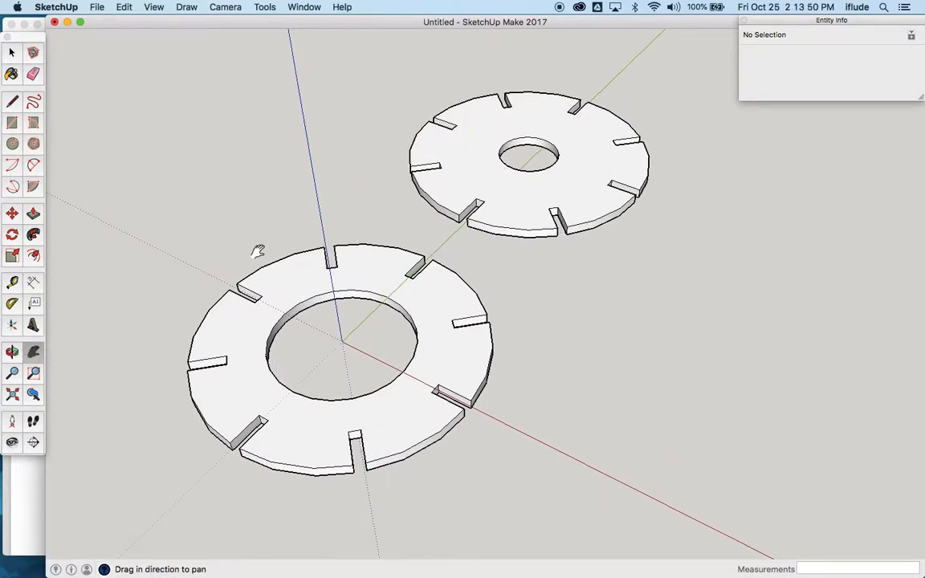